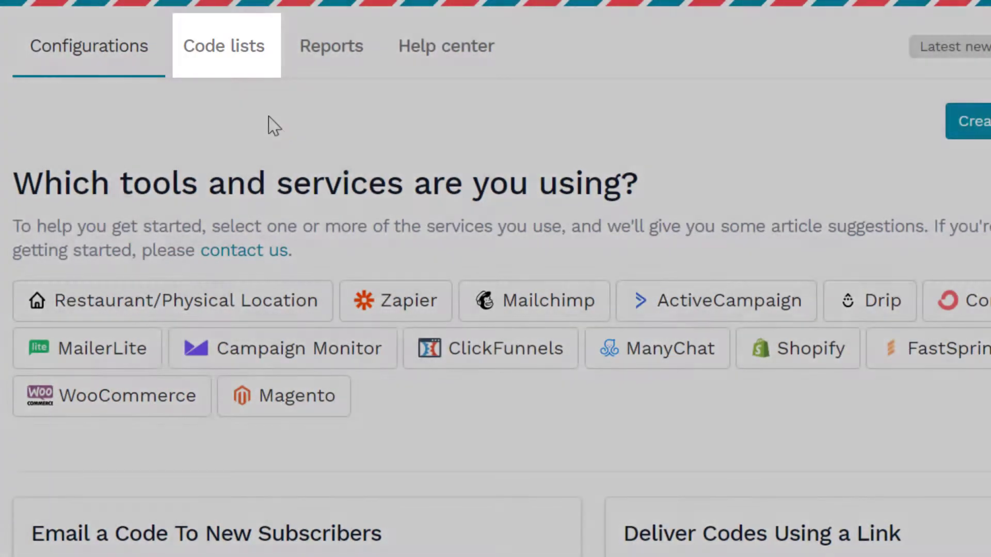
# Create a new manual code list named "Demo List 2"
pyautogui.click(223, 45)
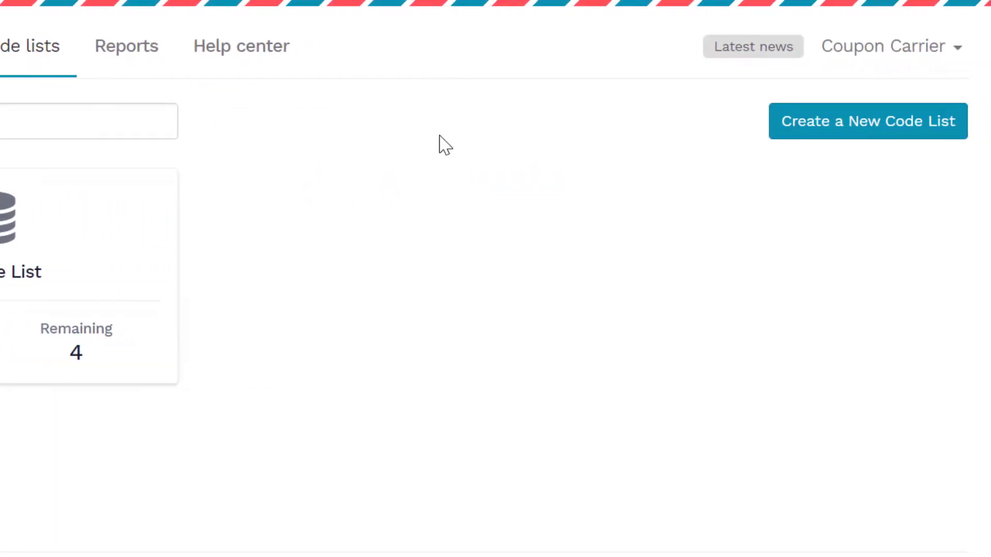
pyautogui.click(864, 126)
pyautogui.click(225, 140)
pyautogui.moveTo(225, 141); pyautogui.dragTo(76, 139)
pyautogui.write('Demo List 2')
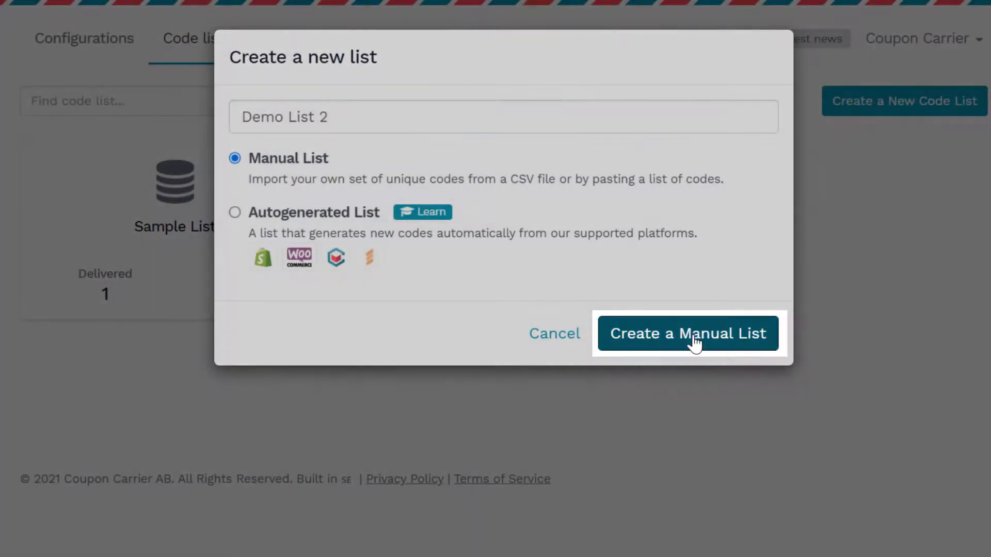
pyautogui.click(692, 342)
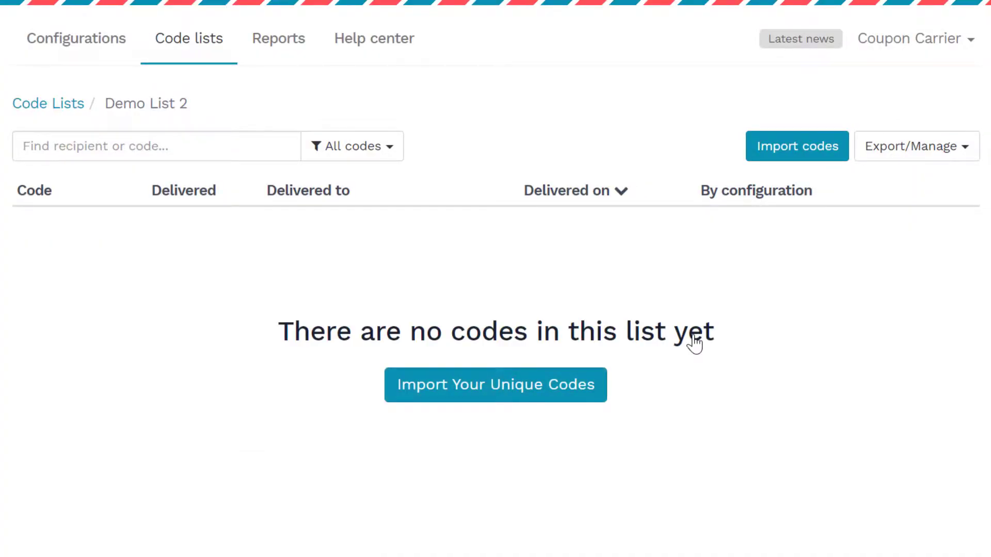
# Import the codes CODE-01 through CODE-05 into Demo List 2, one per line, and view the imported codes
pyautogui.click(545, 382)
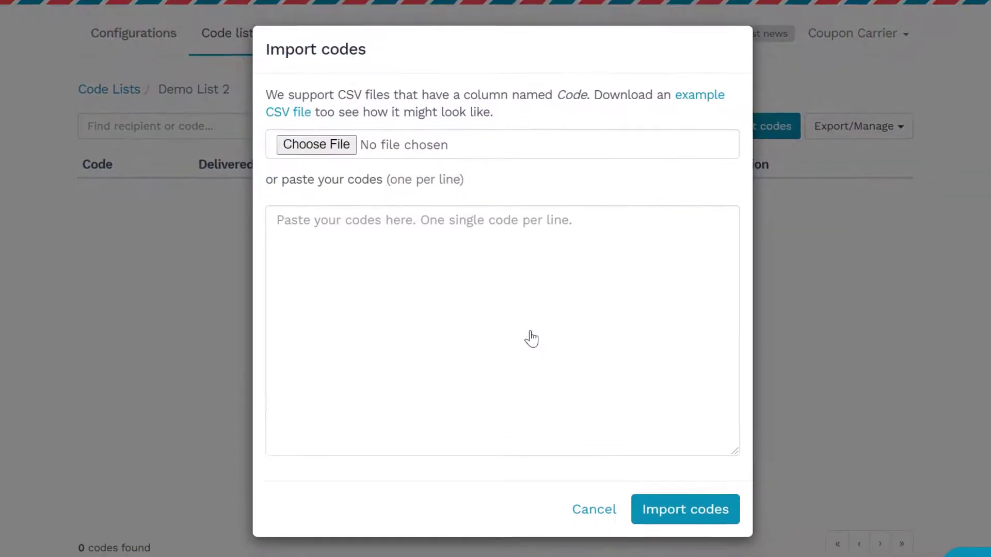
pyautogui.click(367, 290)
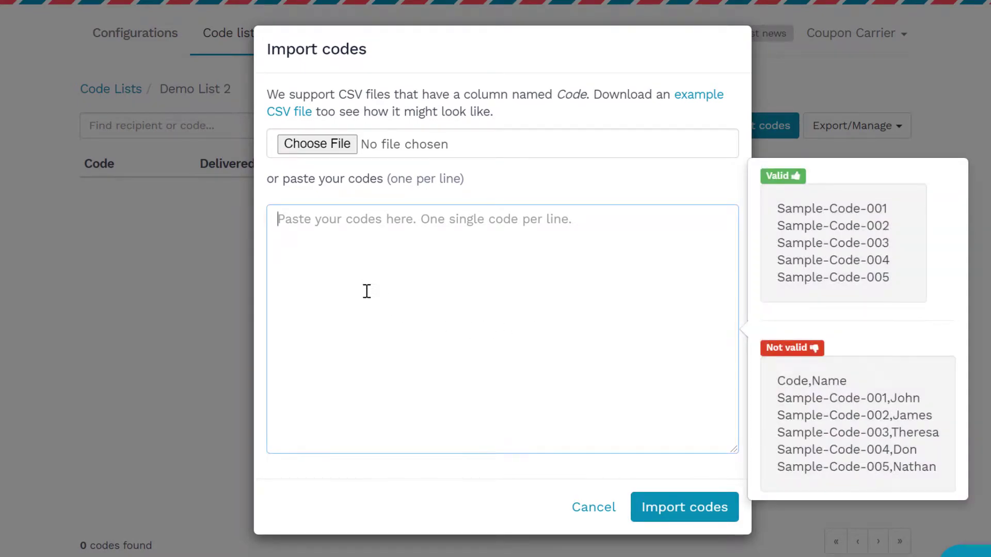
pyautogui.write('CODE-01 CODE-02 CODE-03 CODE-04 CODE-05')
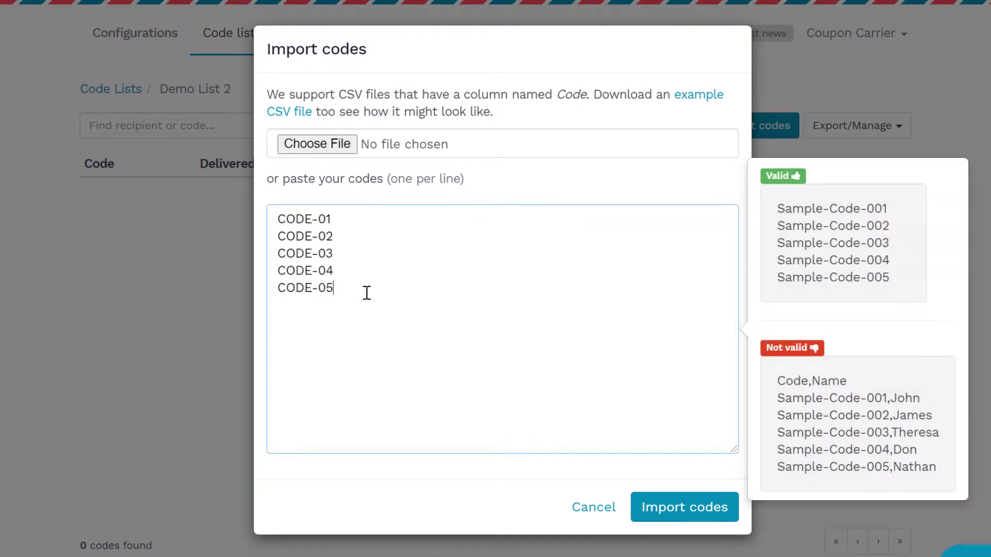
pyautogui.click(675, 513)
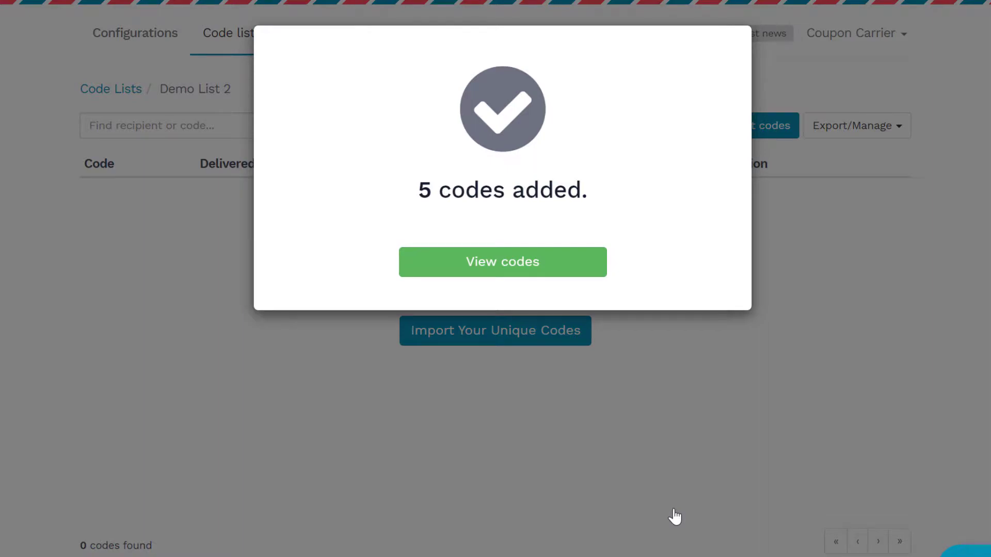
pyautogui.click(536, 261)
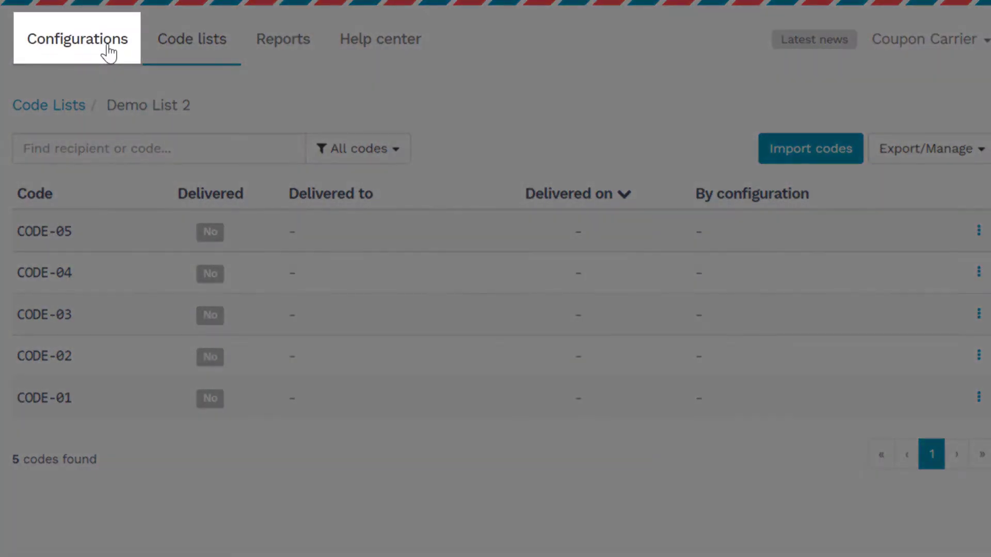
# Create a new Code Email configuration and name it "Mailchimp Demo"
pyautogui.click(108, 52)
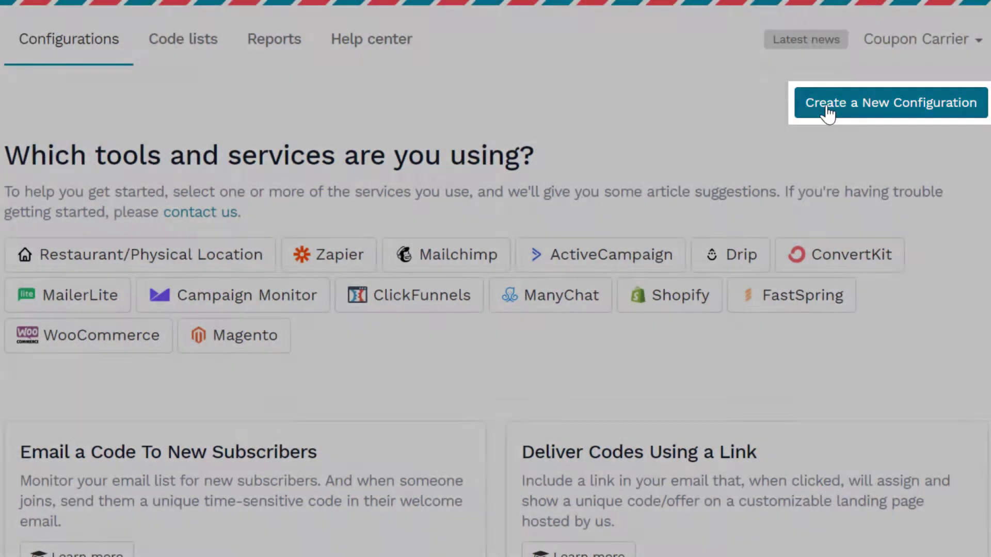
pyautogui.click(827, 110)
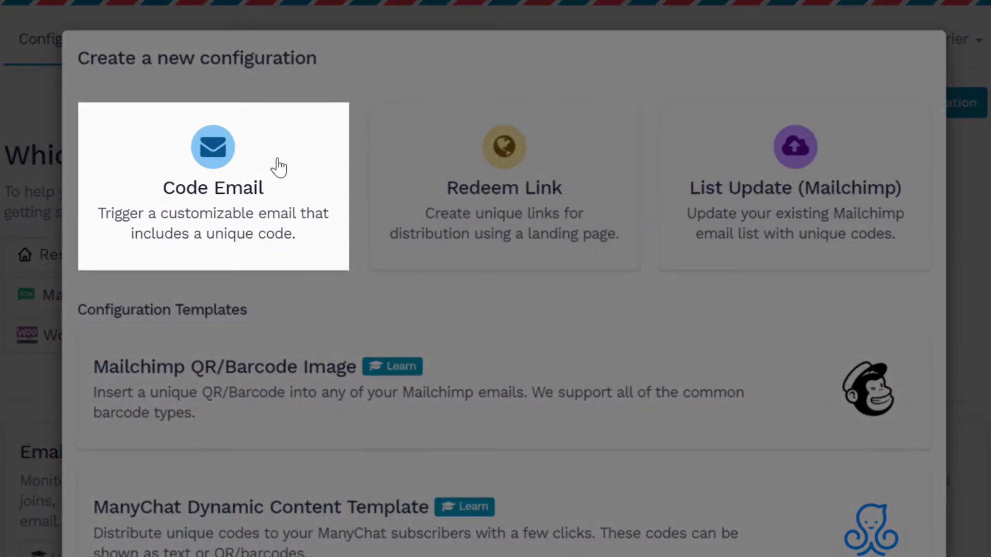
pyautogui.click(230, 180)
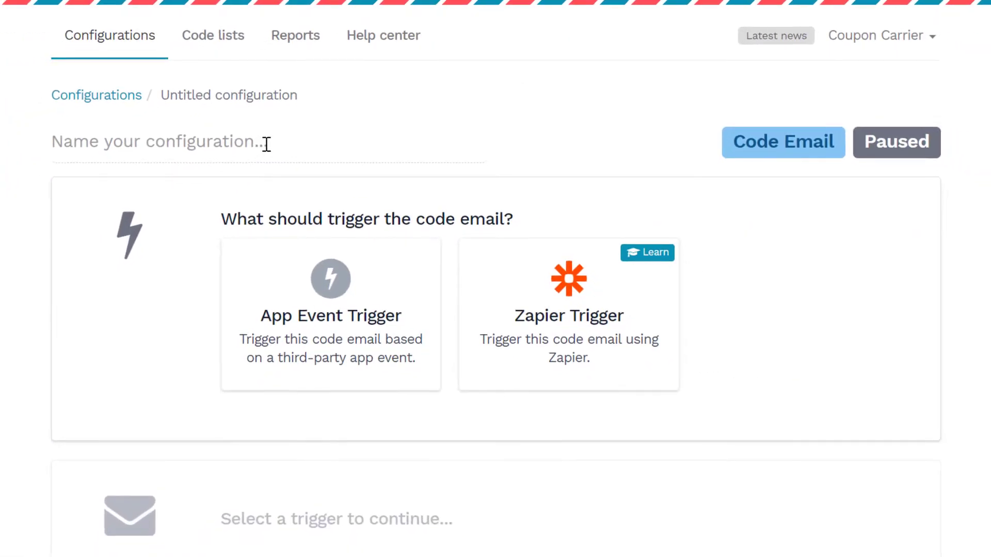
pyautogui.click(266, 144)
pyautogui.write('Mailchimp Demo')
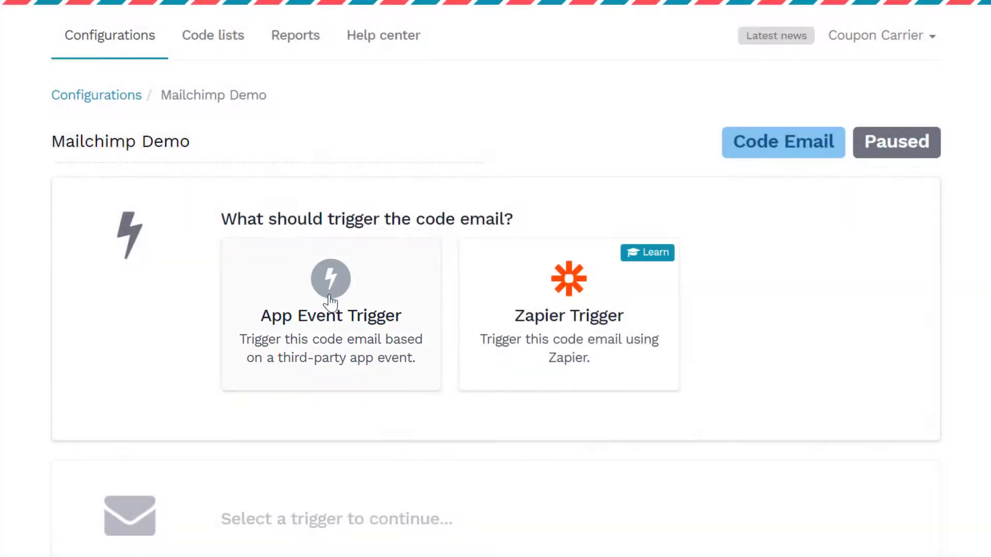
# Set an app event trigger using the connected Coupon Carrier Mailchimp account and the Coupon Carrier Demo audience
pyautogui.click(330, 301)
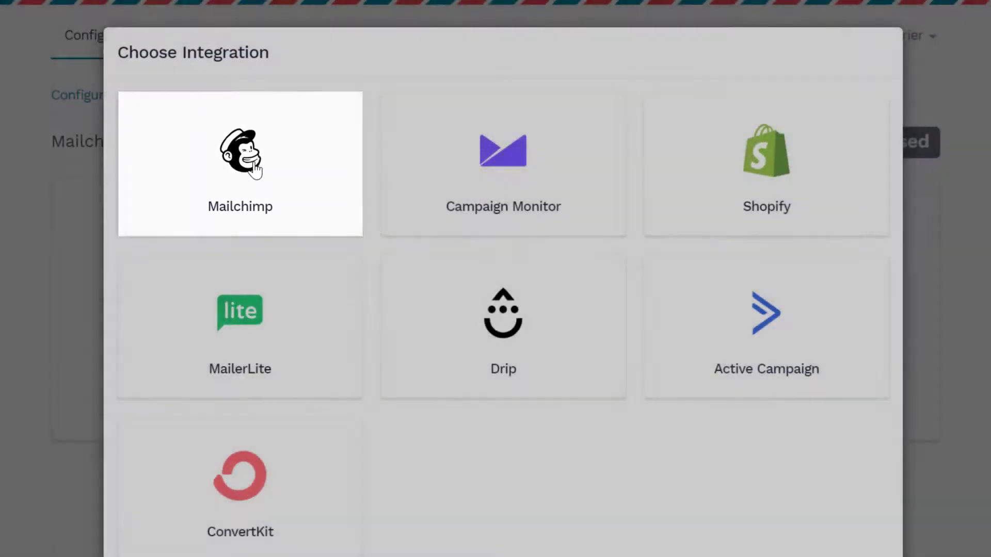
pyautogui.click(255, 169)
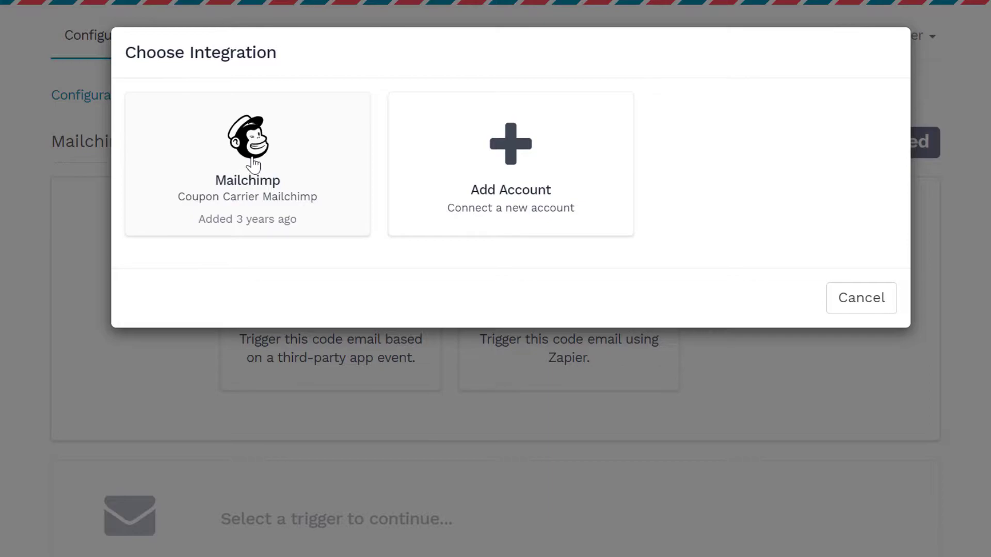
pyautogui.click(253, 165)
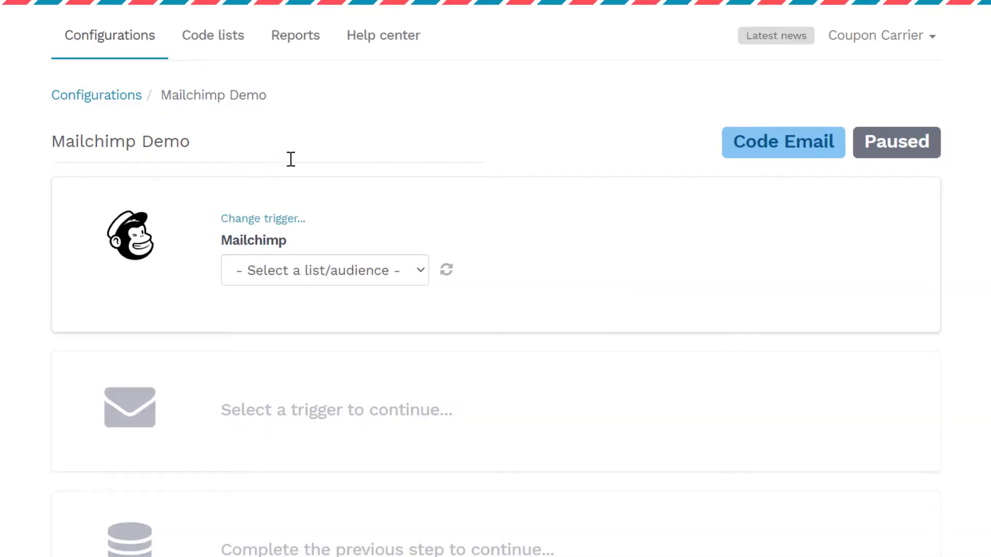
pyautogui.click(384, 275)
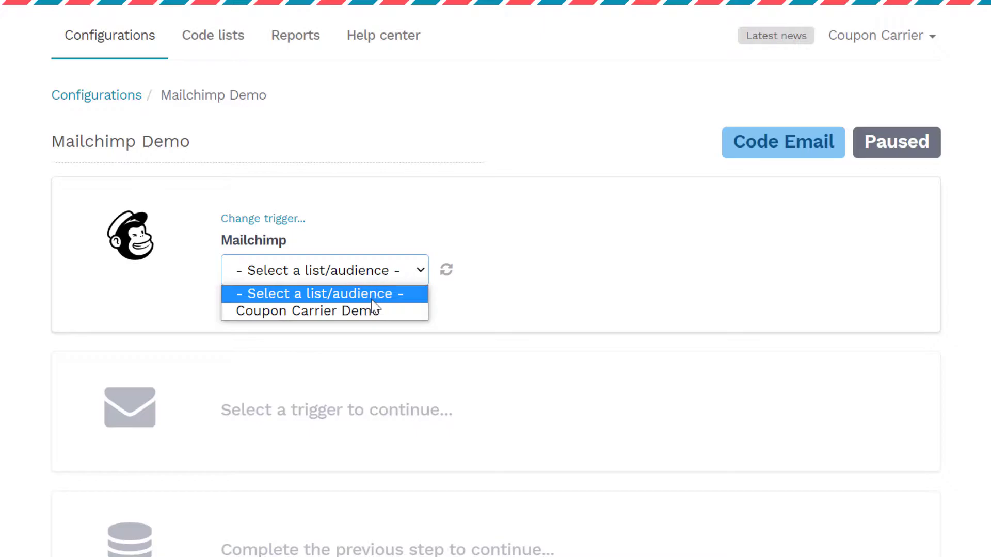
pyautogui.click(368, 312)
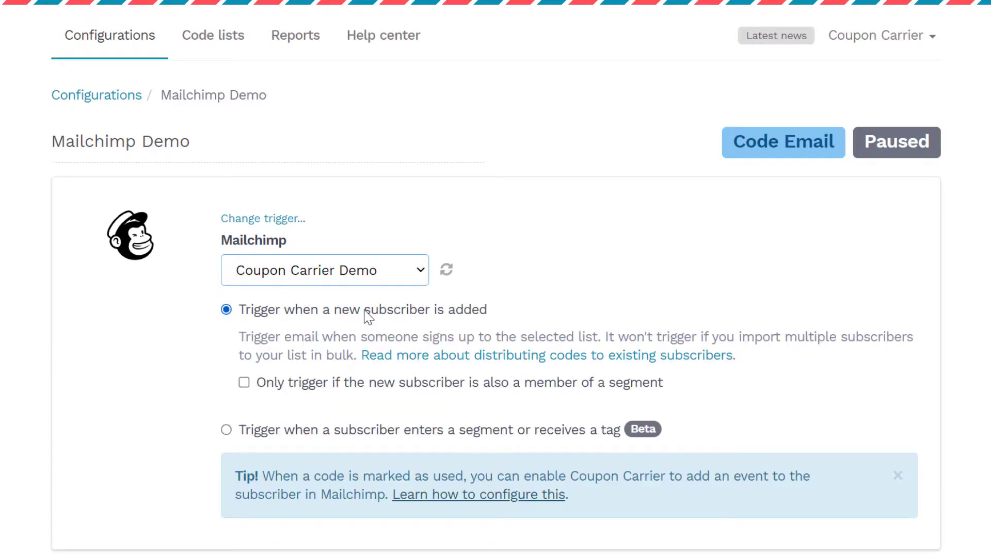
# Choose Mailchimp as the email sender and create a new list field named "Coupon" for storing the unique code
pyautogui.scroll(-8, 263, 11)
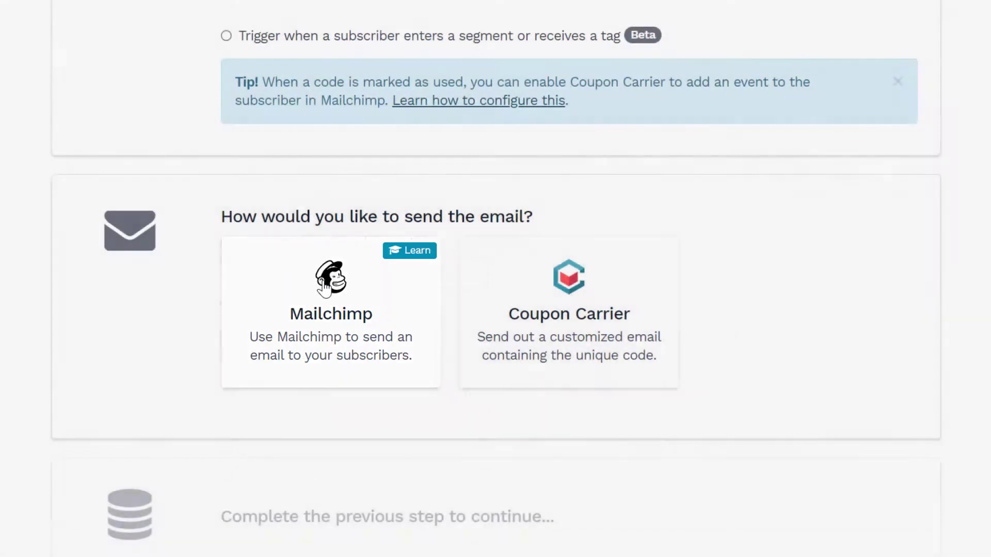
pyautogui.click(324, 289)
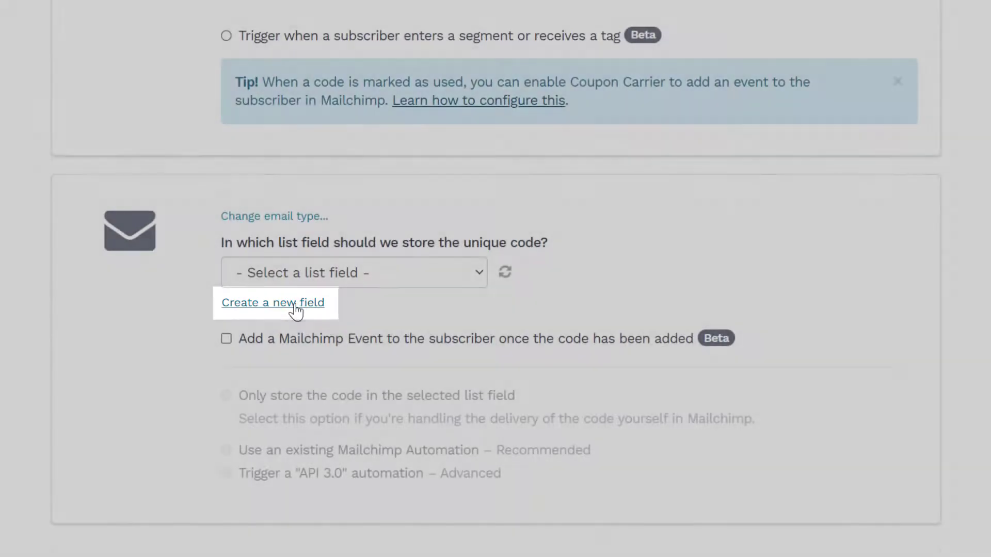
pyautogui.click(295, 304)
pyautogui.click(340, 126)
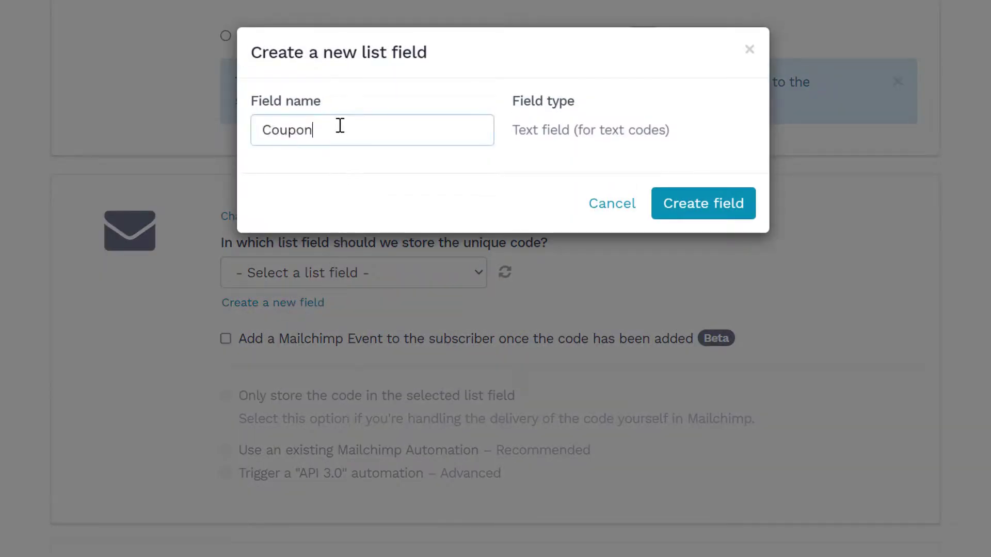
pyautogui.click(725, 209)
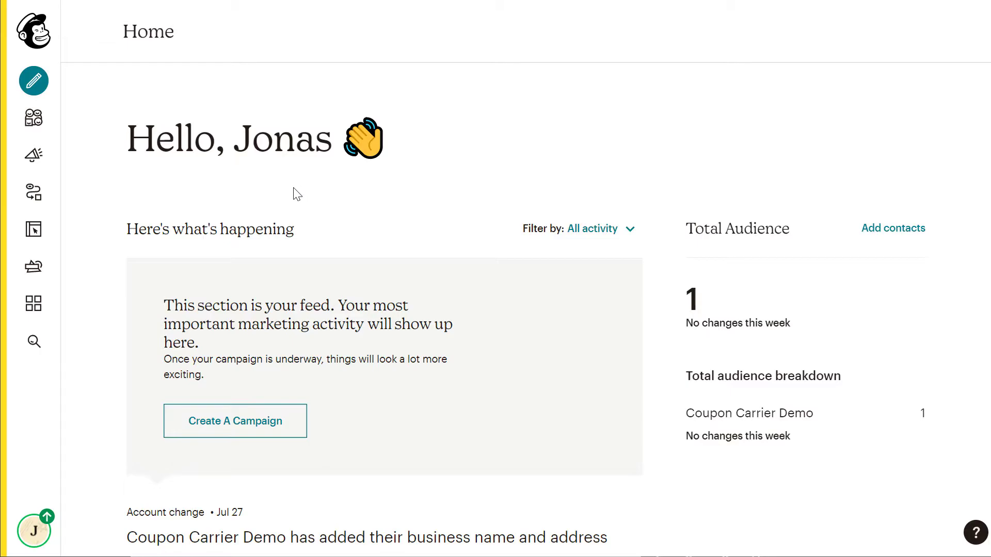
# Switch to Mailchimp and start a custom automation email from Customer Journeys
pyautogui.click(34, 192)
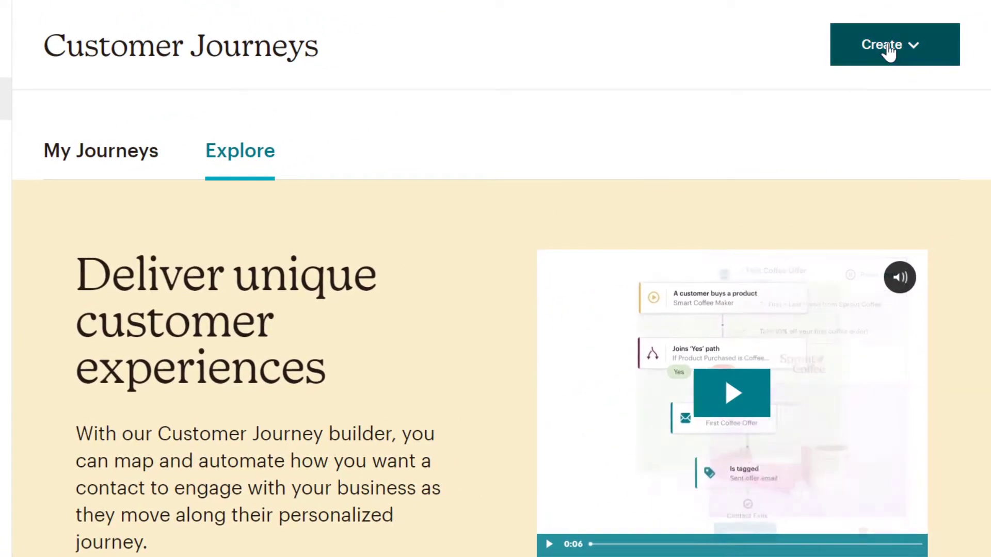
pyautogui.click(888, 52)
pyautogui.click(447, 173)
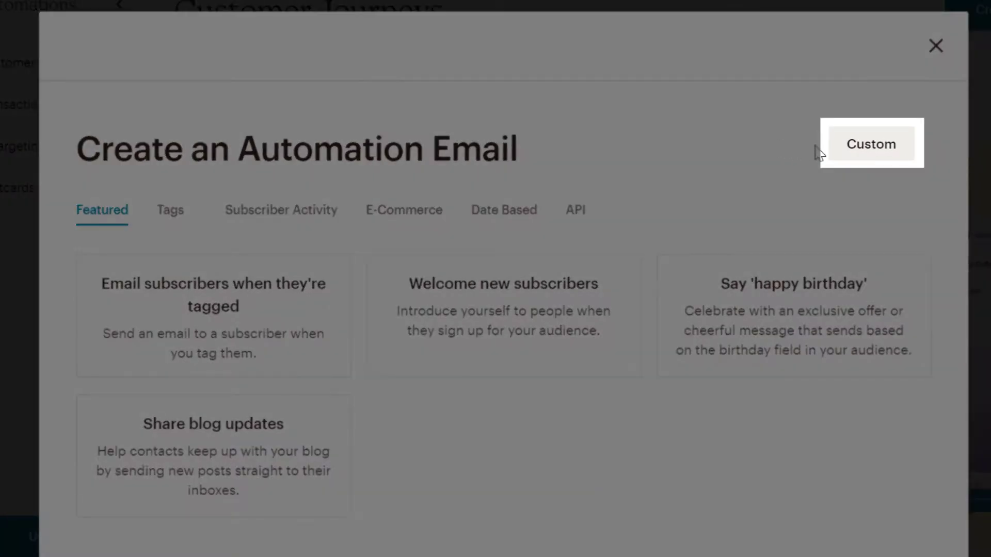
pyautogui.click(743, 187)
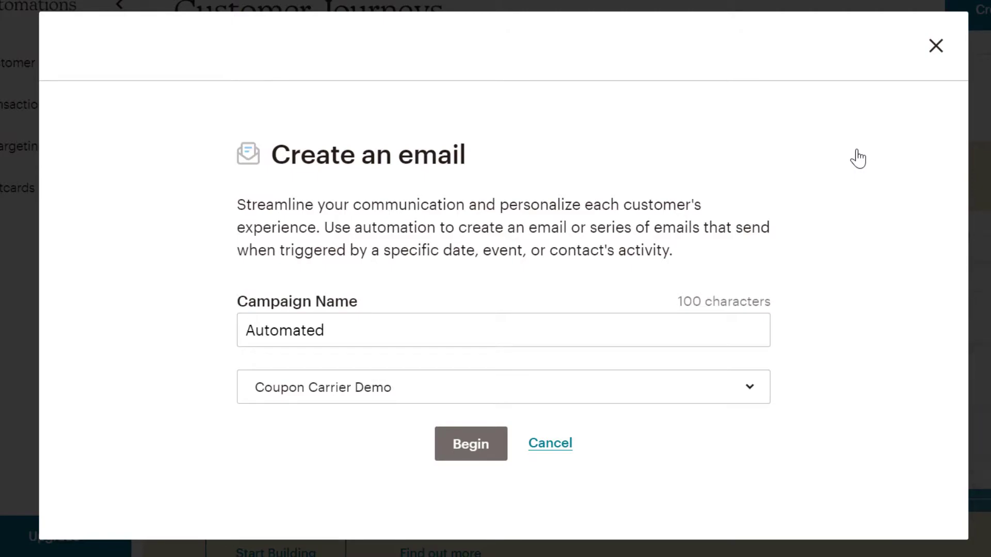
# Name the campaign "Welcome email", select the Coupon Carrier Demo audience, and begin the automation
pyautogui.click(337, 331)
pyautogui.press('BackSpace')
pyautogui.press('BackSpace')
pyautogui.press('BackSpace')
pyautogui.press('BackSpace')
pyautogui.press('BackSpace')
pyautogui.press('BackSpace')
pyautogui.press('BackSpace')
pyautogui.press('BackSpace')
pyautogui.press('BackSpace')
pyautogui.write('Welcome email')
pyautogui.click(363, 392)
pyautogui.click(364, 477)
pyautogui.click(469, 457)
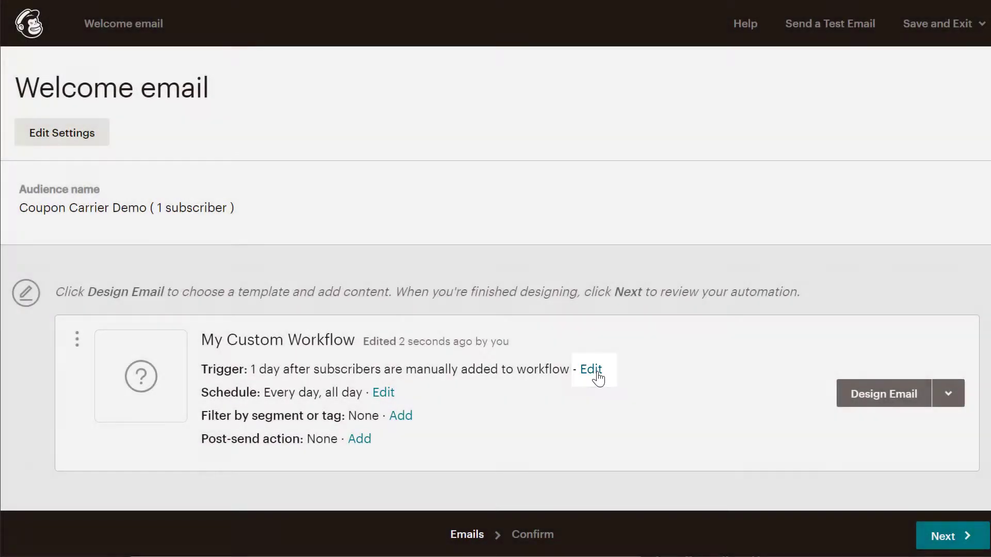
# Change the workflow email's trigger to Signup with the delay set to immediately, and update the trigger
pyautogui.click(596, 371)
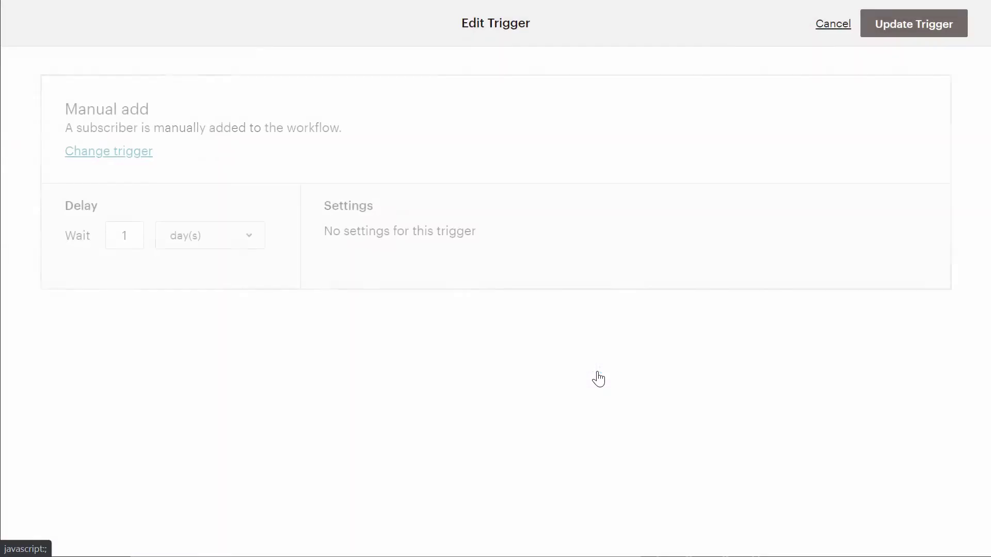
pyautogui.click(136, 154)
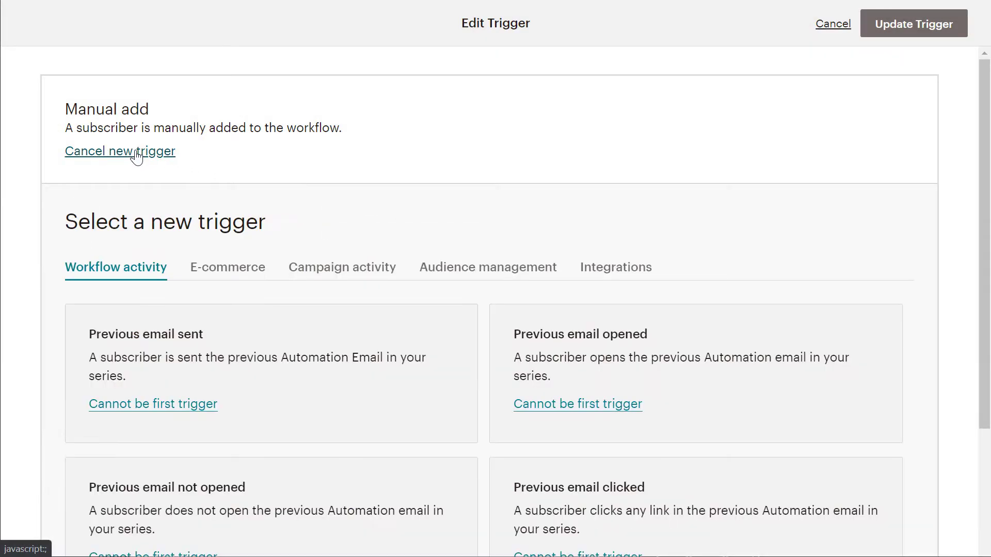
pyautogui.click(457, 268)
pyautogui.click(566, 375)
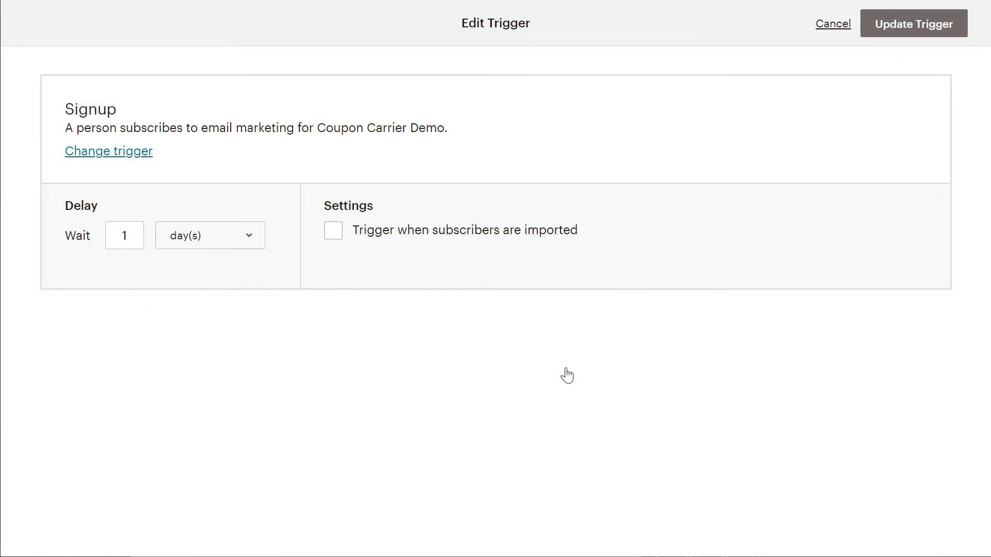
pyautogui.click(231, 235)
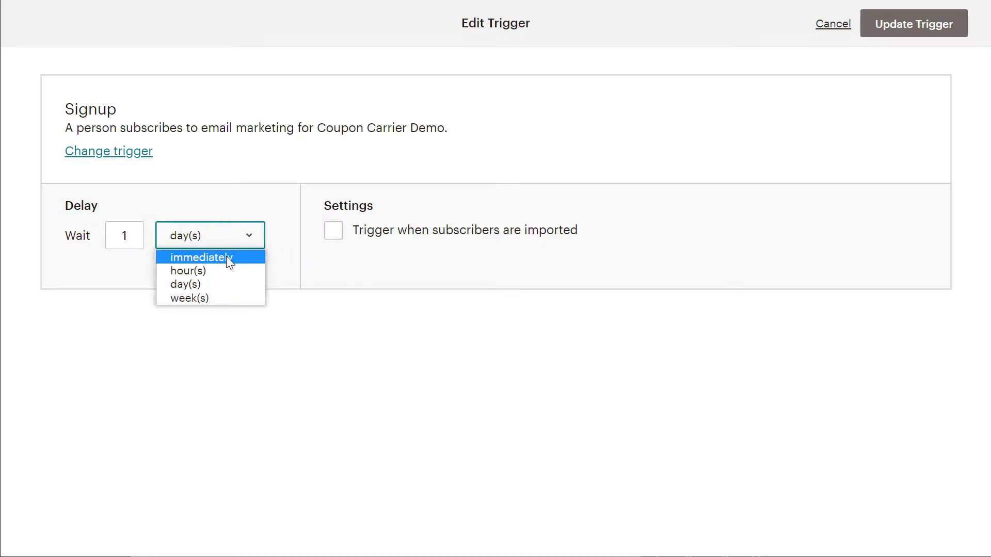
pyautogui.click(226, 256)
pyautogui.click(902, 26)
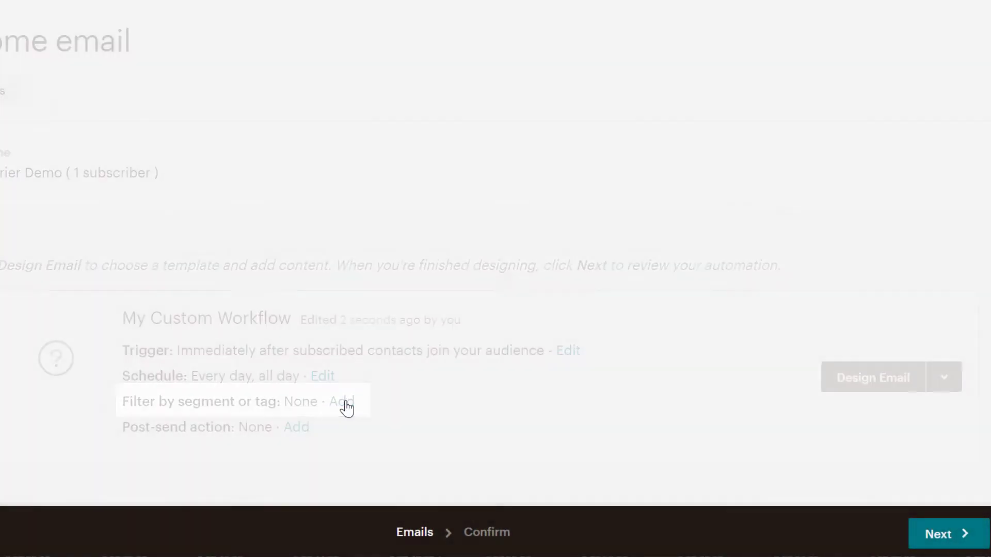
# Add a segment filter to the workflow email with the condition Coupon is not blank, and save the segment
pyautogui.click(346, 404)
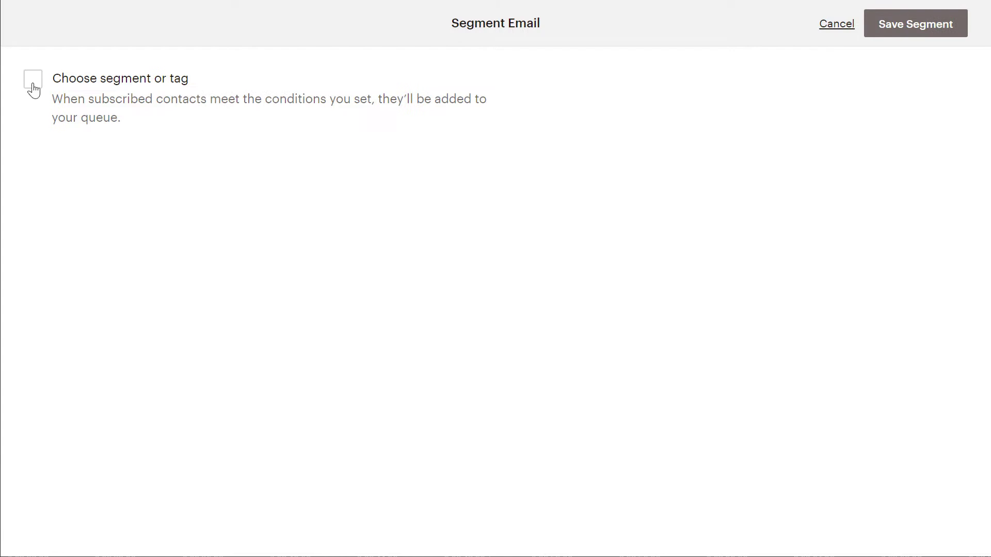
pyautogui.click(33, 85)
pyautogui.click(61, 230)
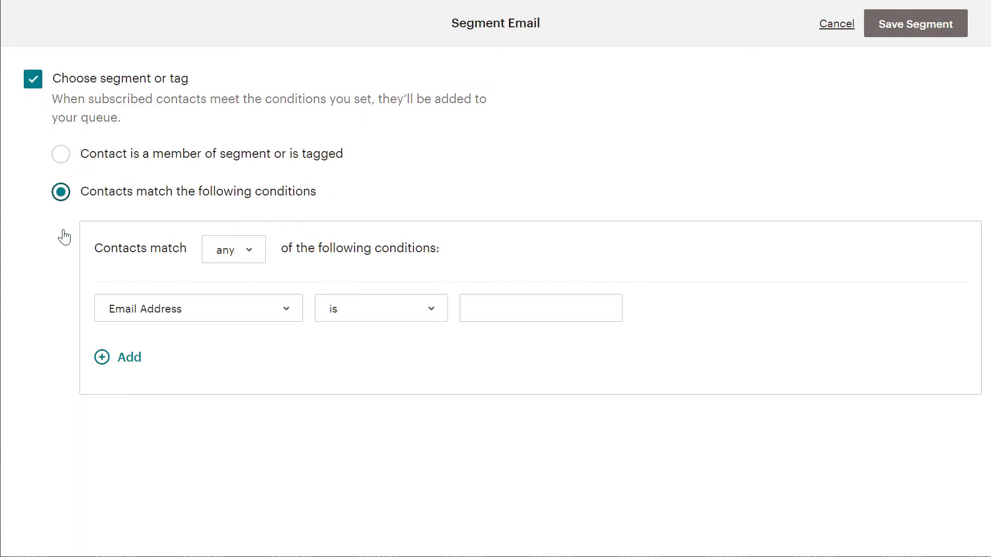
pyautogui.click(115, 308)
pyautogui.click(158, 493)
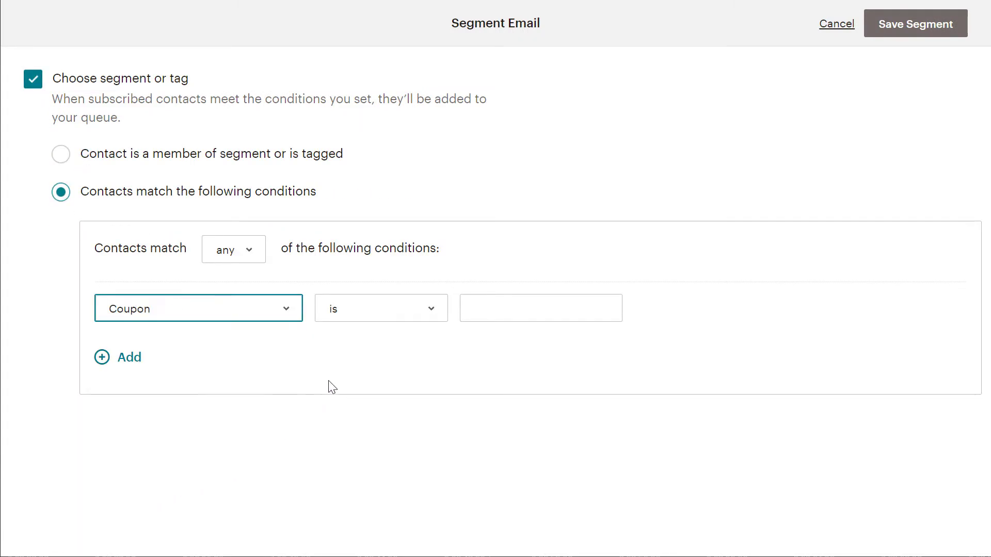
pyautogui.click(354, 310)
pyautogui.click(353, 451)
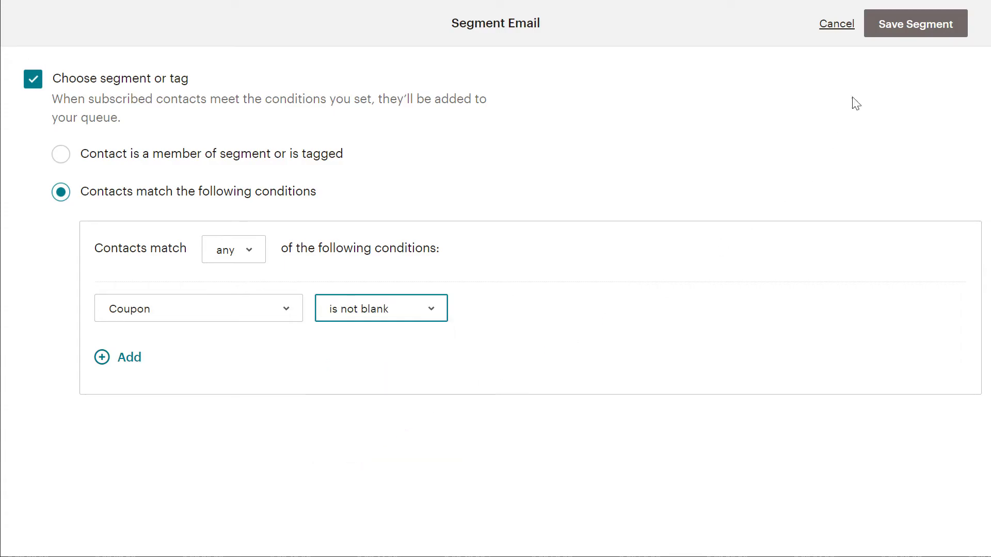
pyautogui.click(886, 30)
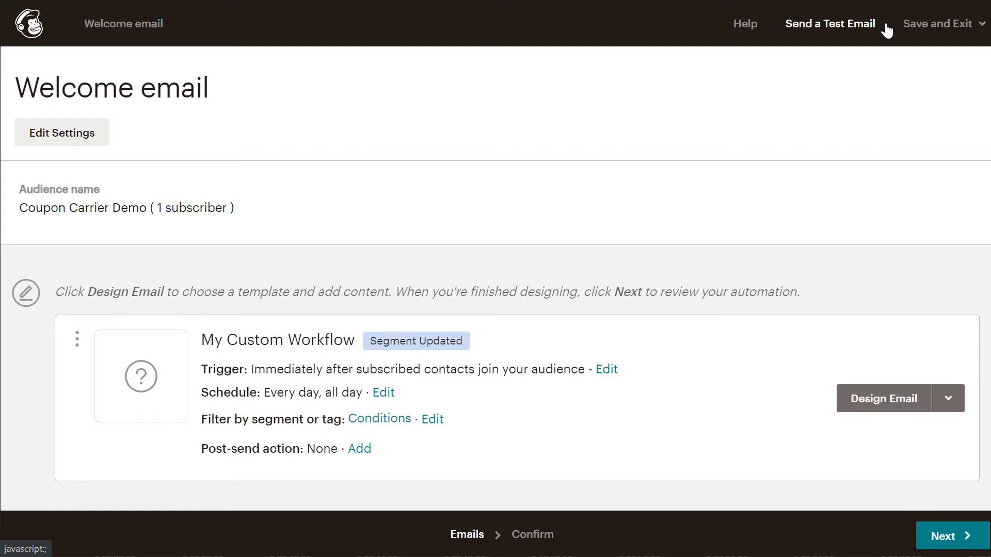
# Start designing the workflow email with the subject "Test email" and choose a template for it
pyautogui.click(892, 406)
pyautogui.click(181, 254)
pyautogui.write('Test email')
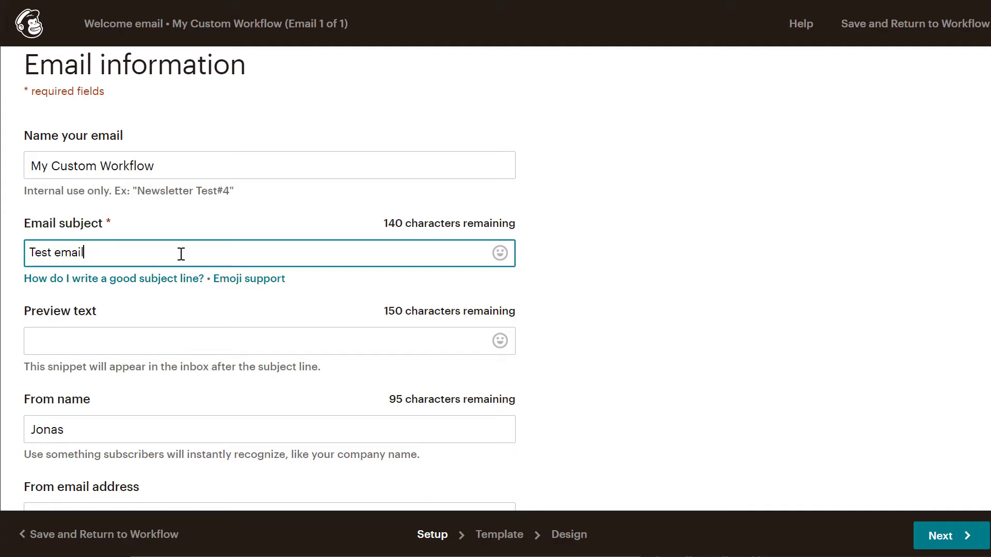
pyautogui.click(934, 524)
pyautogui.scroll(-5, 934, 524)
pyautogui.click(171, 413)
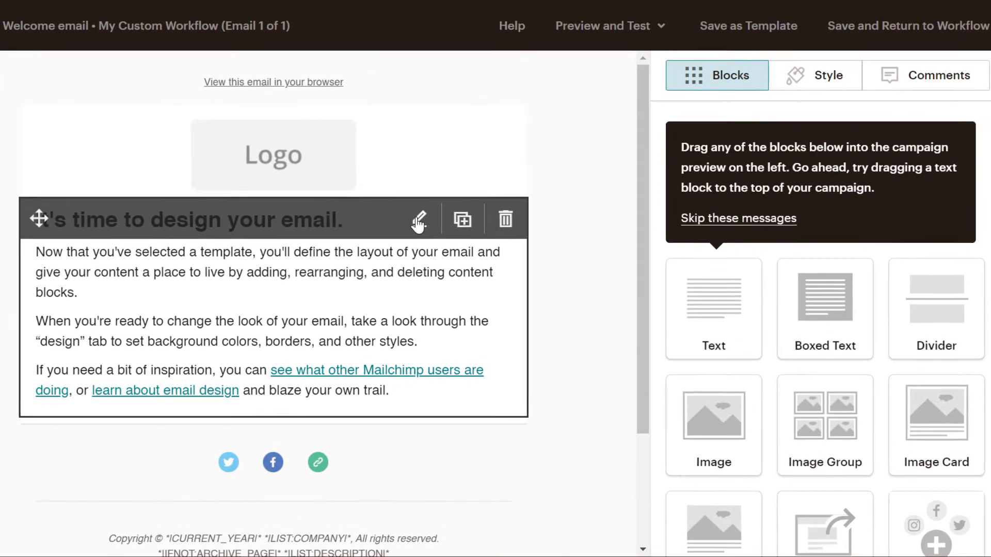
# Replace all of the email's placeholder text with the Coupon merge tag, and save the text block
pyautogui.click(460, 202)
pyautogui.moveTo(664, 260); pyautogui.dragTo(852, 468)
pyautogui.press('BackSpace')
pyautogui.click(730, 213)
pyautogui.scroll(-3, 726, 299)
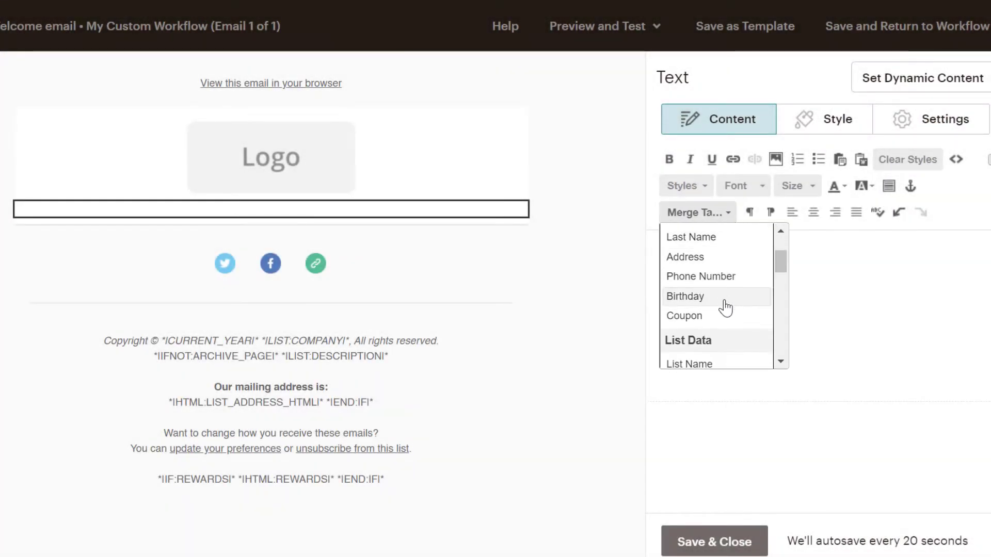
pyautogui.click(721, 318)
pyautogui.click(714, 541)
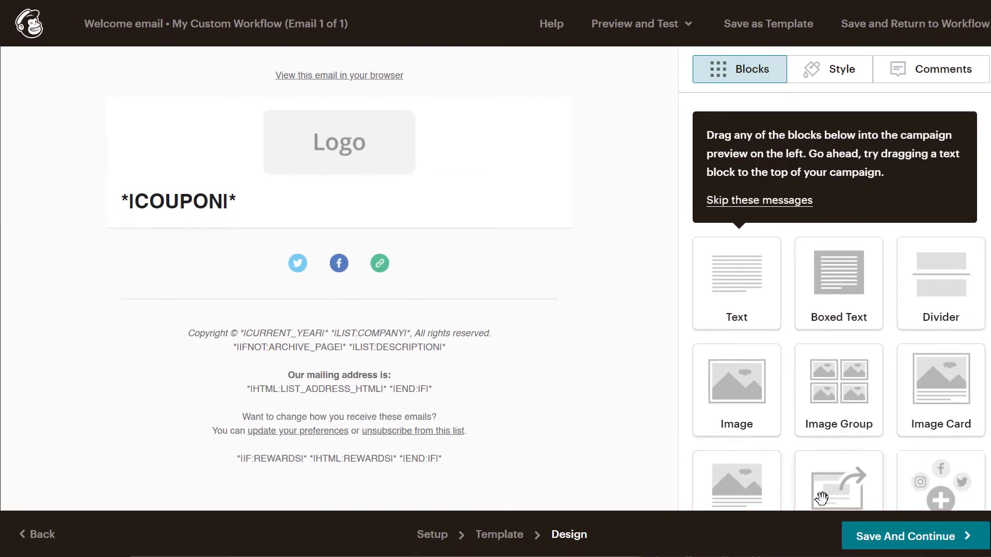
# Save the email design, proceed to the workflow review, and start sending the automation
pyautogui.click(895, 541)
pyautogui.click(946, 542)
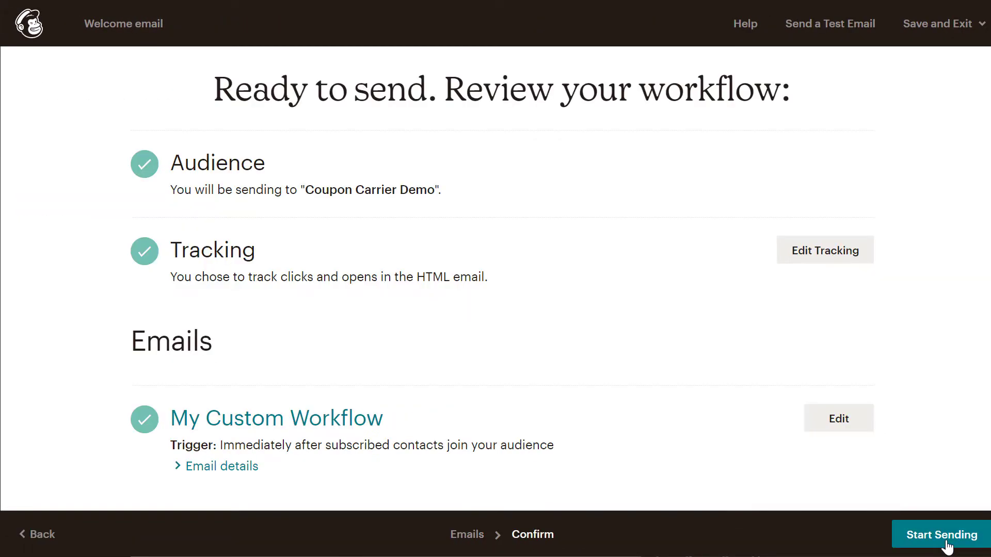
pyautogui.click(946, 542)
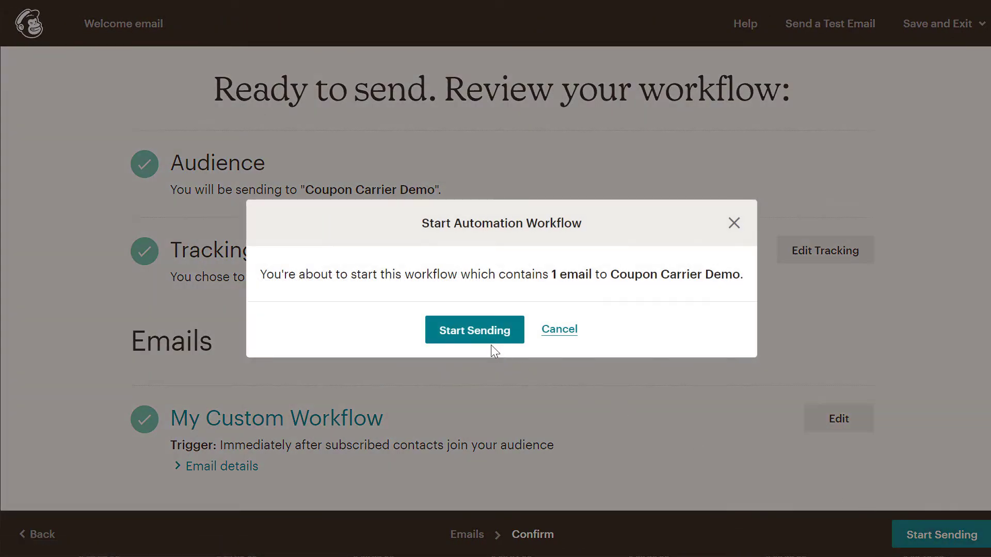
pyautogui.click(482, 336)
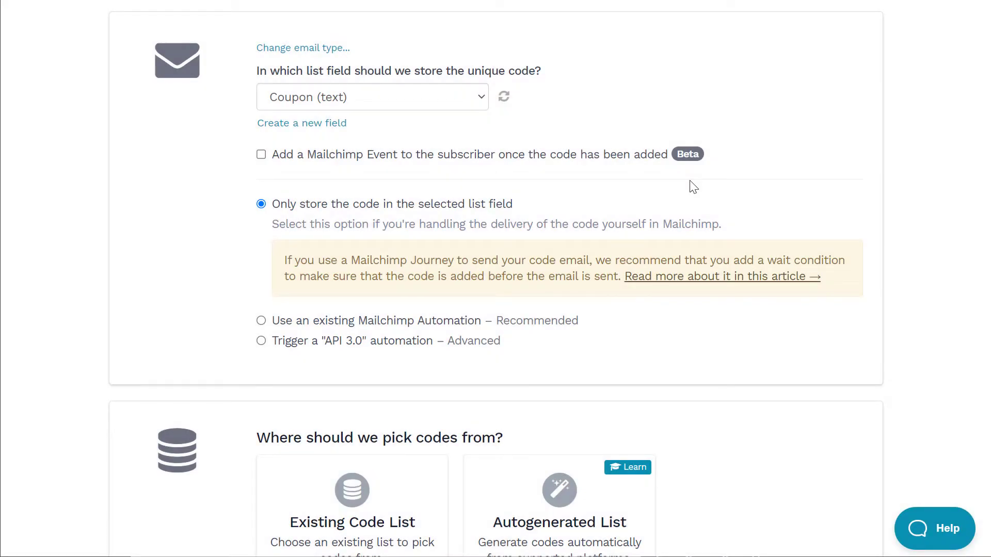
# Switch to Coupon Carrier and set the code delivery to use the existing Mailchimp automation "Welcome email"
pyautogui.click(261, 320)
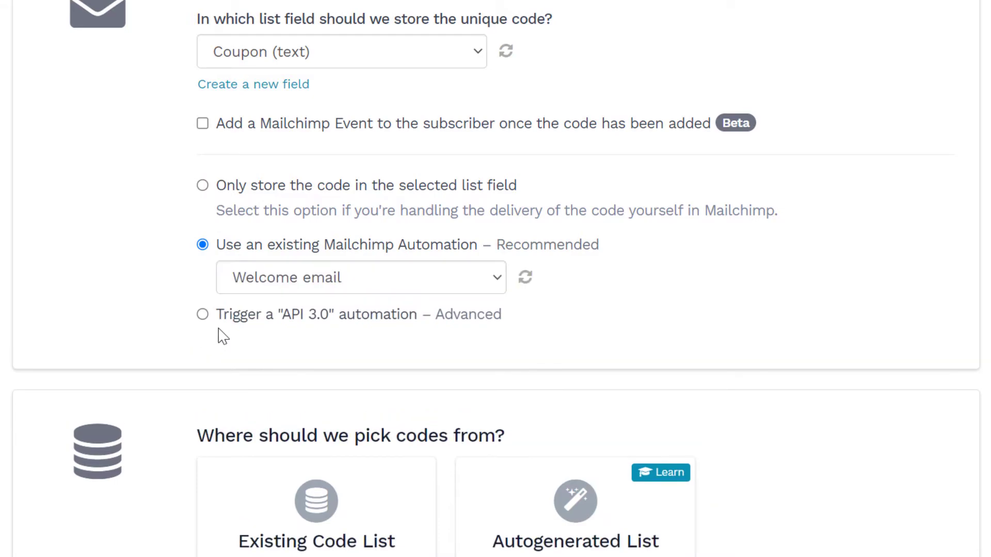
pyautogui.click(313, 287)
pyautogui.click(314, 307)
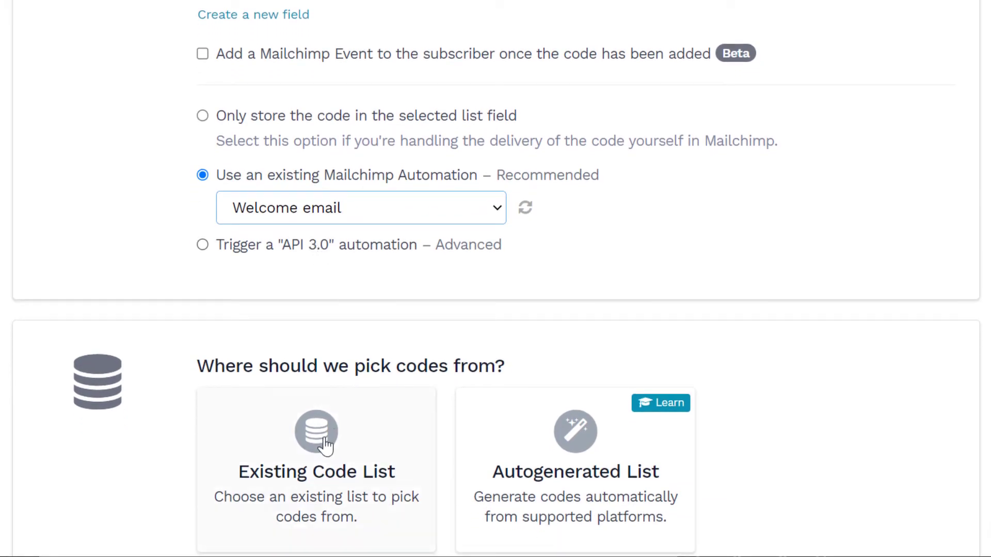
# Choose an existing code list as the code source and pick codes from Demo List 2
pyautogui.click(325, 444)
pyautogui.click(355, 421)
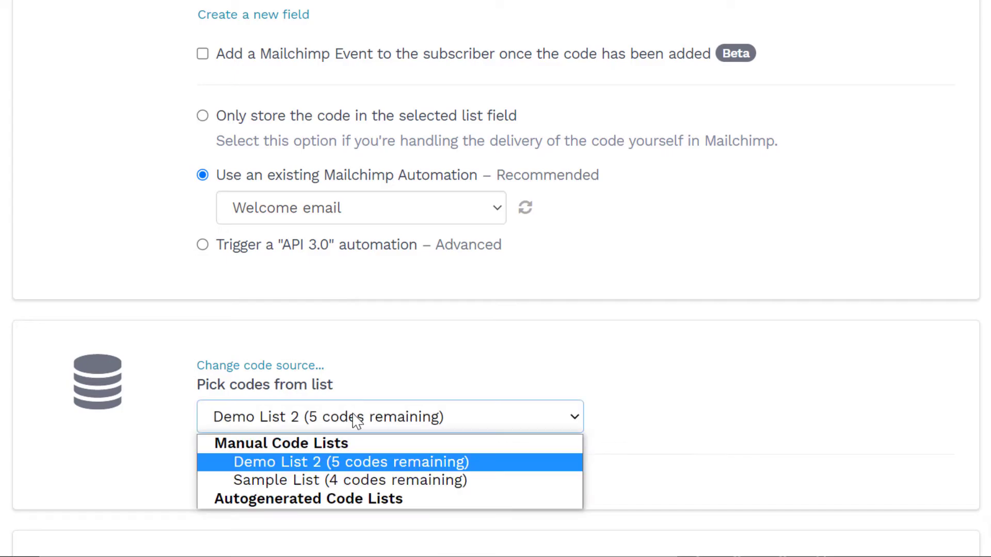
pyautogui.click(357, 463)
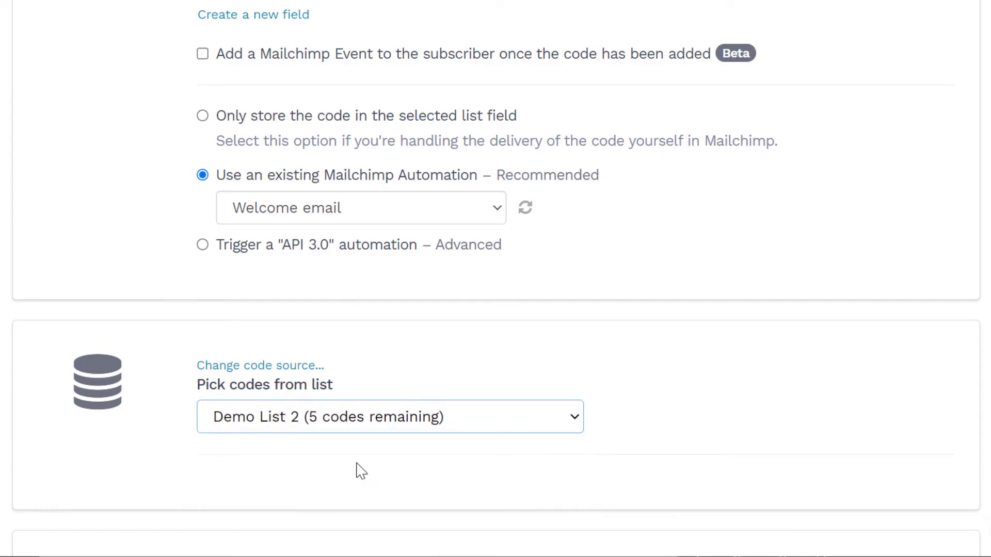
# Save the configuration changes and activate the configuration
pyautogui.scroll(-5, 358, 468)
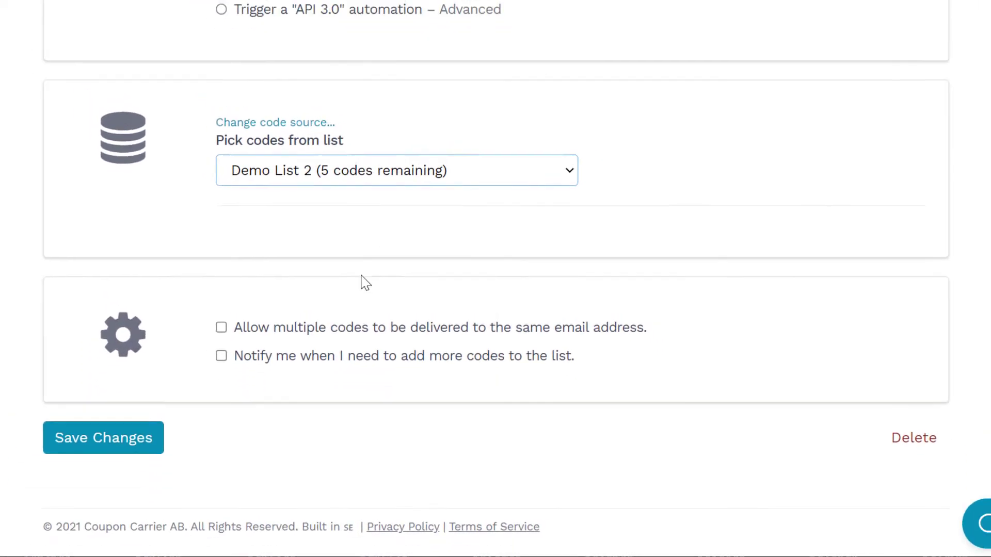
pyautogui.click(110, 433)
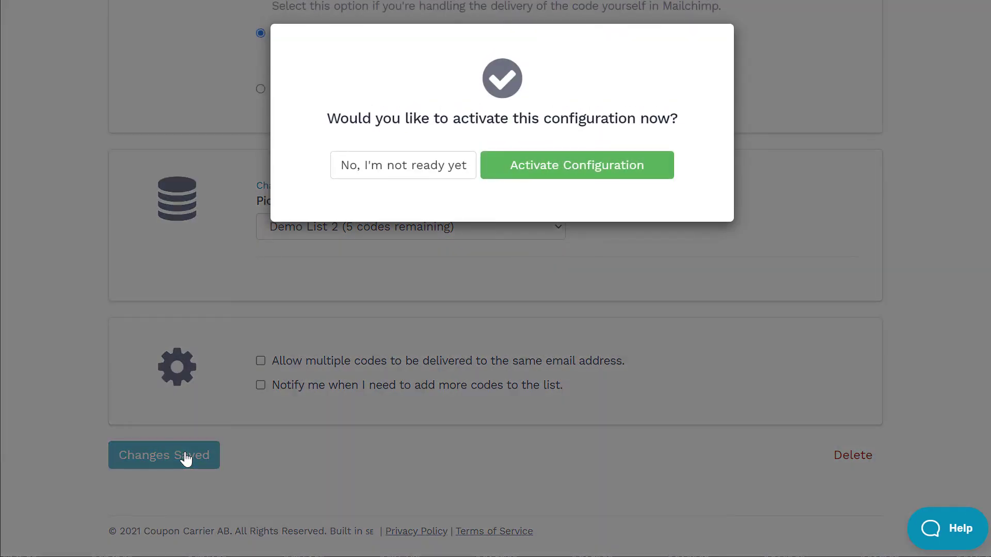
pyautogui.click(578, 167)
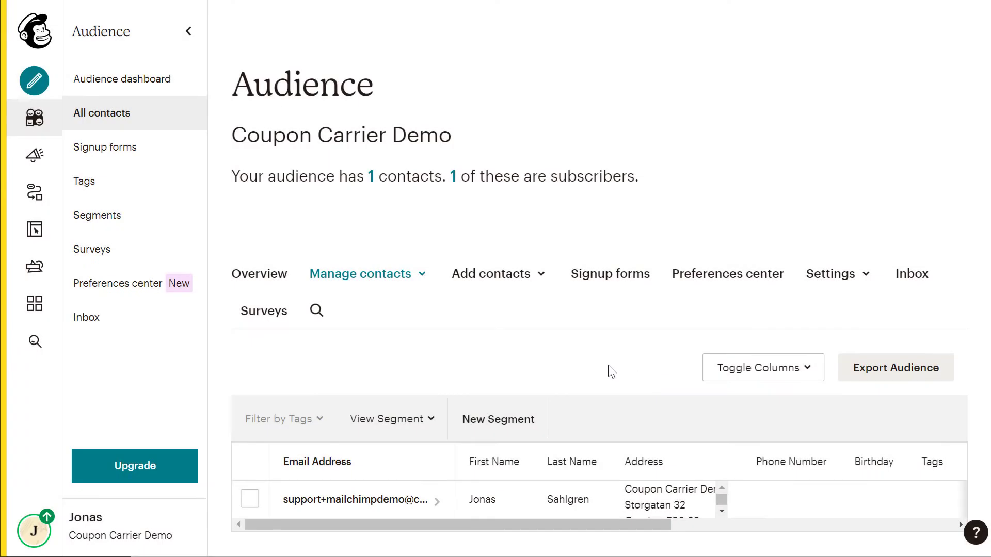
# Switch to Mailchimp and subscribe a new contact by email address, with email permission given and profile updating for existing contacts enabled
pyautogui.click(513, 279)
pyautogui.click(509, 312)
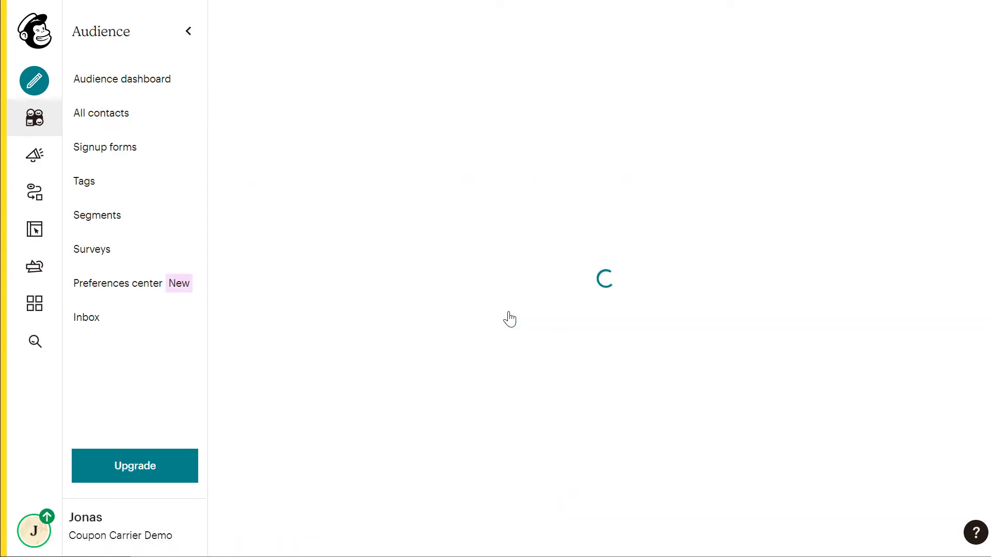
pyautogui.scroll(-8, 504, 316)
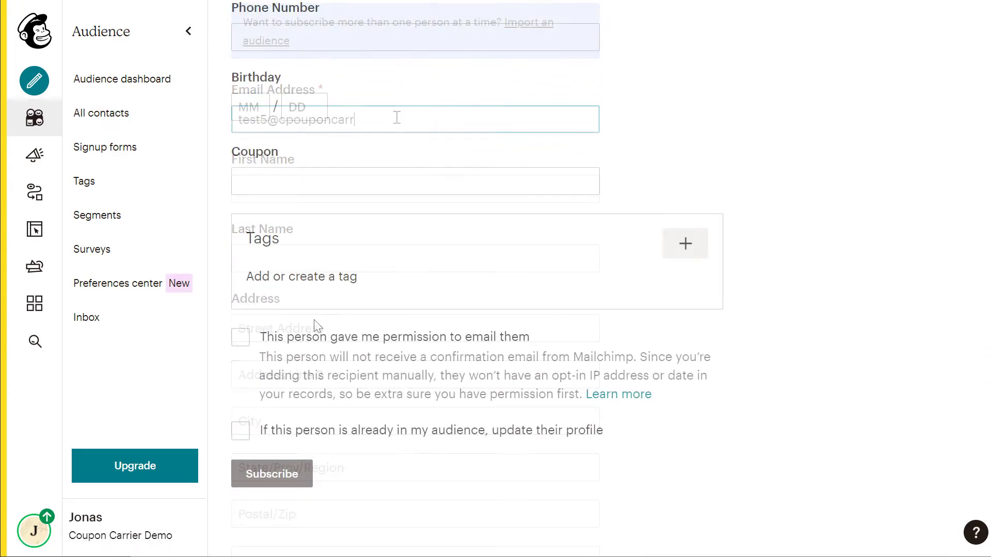
pyautogui.click(240, 338)
pyautogui.click(240, 430)
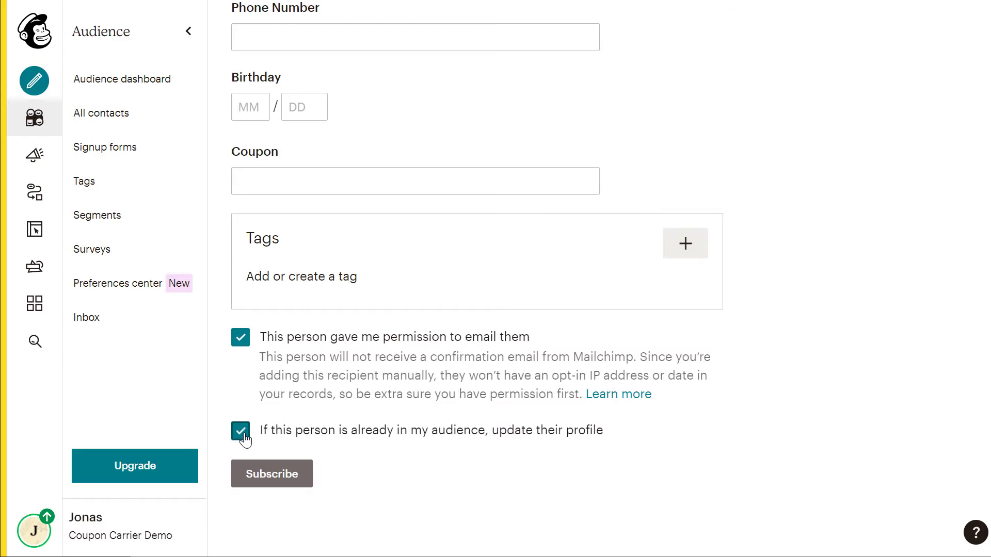
pyautogui.click(278, 480)
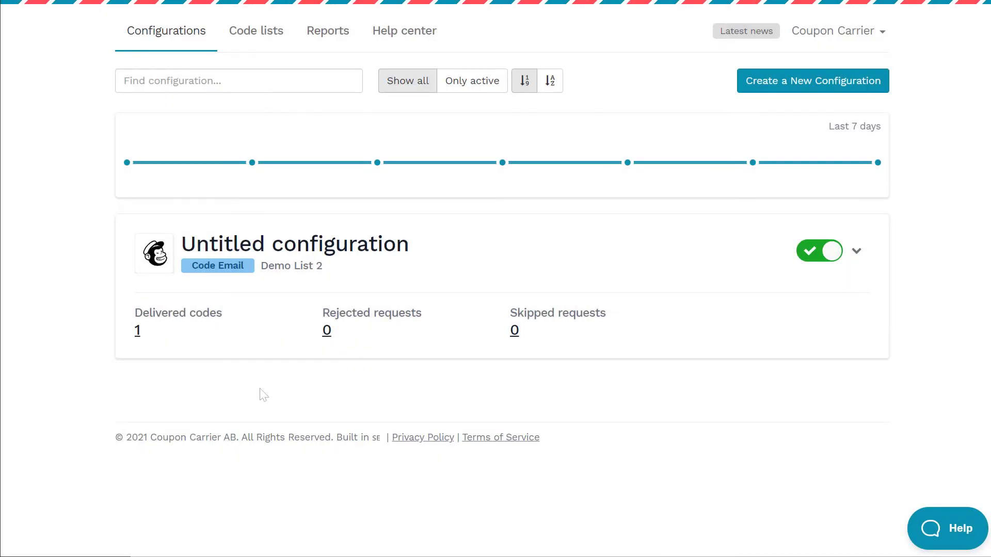
# Switch to Coupon Carrier and open the delivered codes of the Mailchimp configuration
pyautogui.click(137, 331)
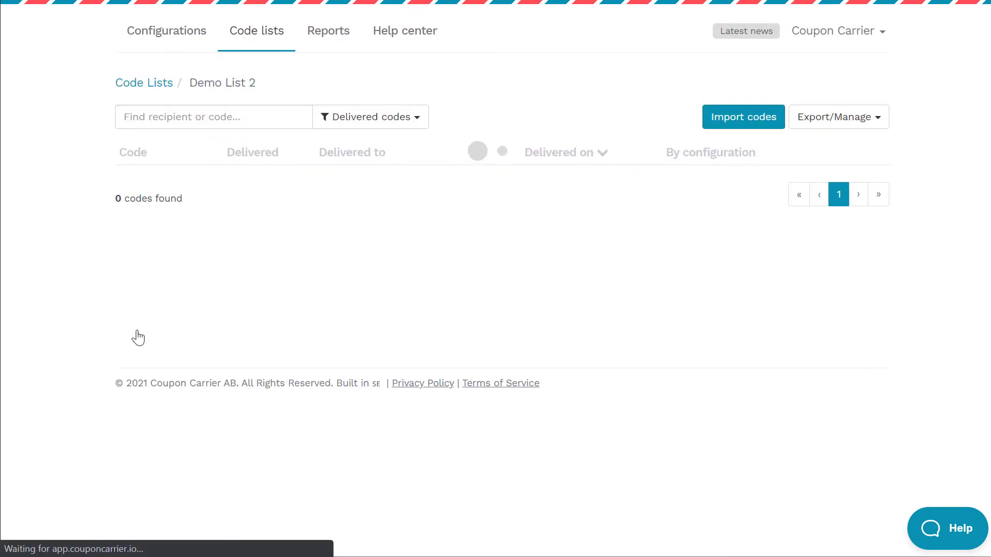